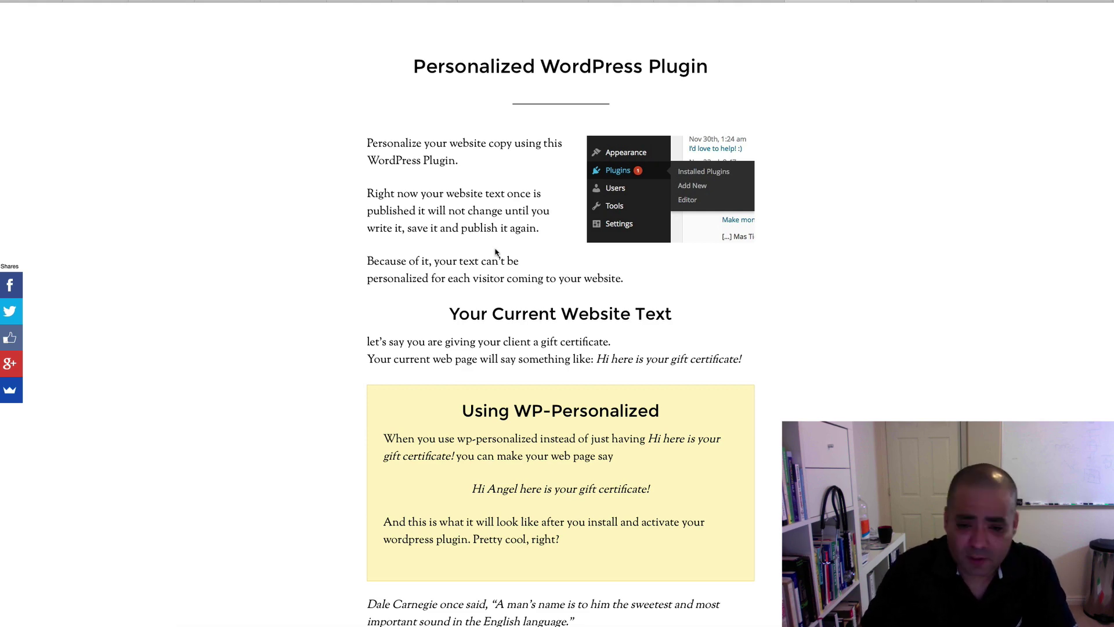
Step: Scroll the plugin sales page briefly, then bring up the blank wp-personalize test page
scroll(497, 252, "down", 5)
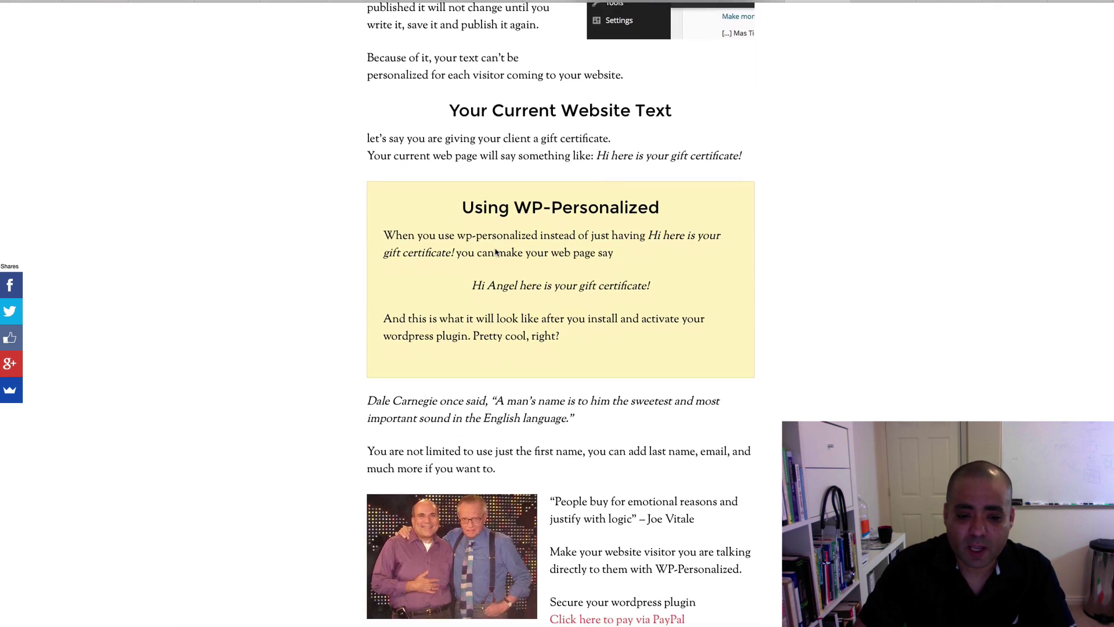
scroll(496, 252, "up", 4)
scroll(496, 252, "up", 1)
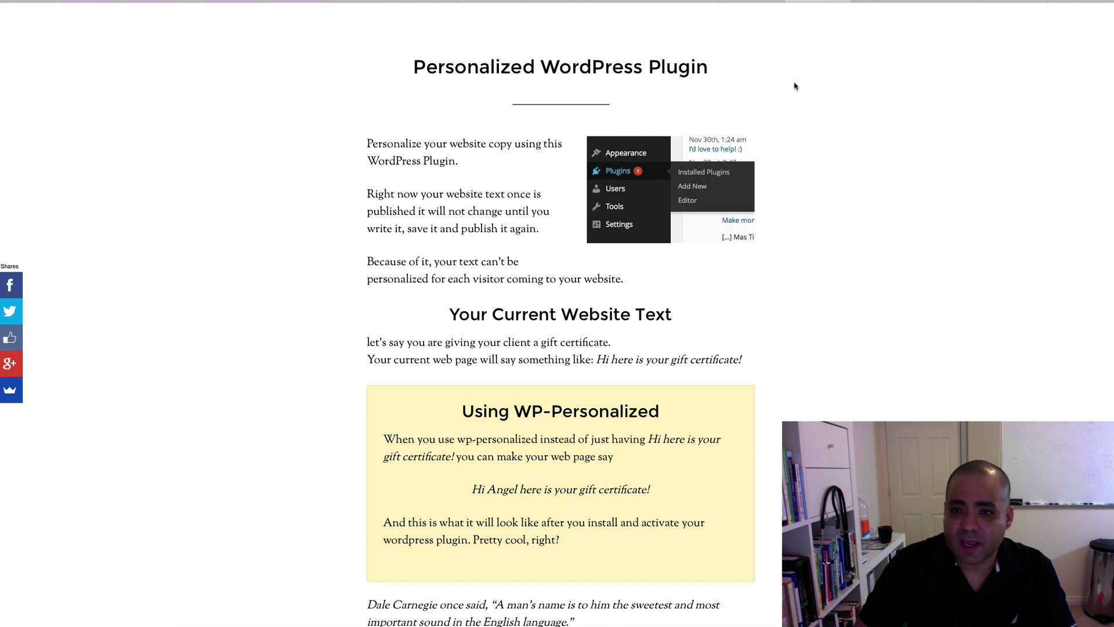
left_click(758, 2)
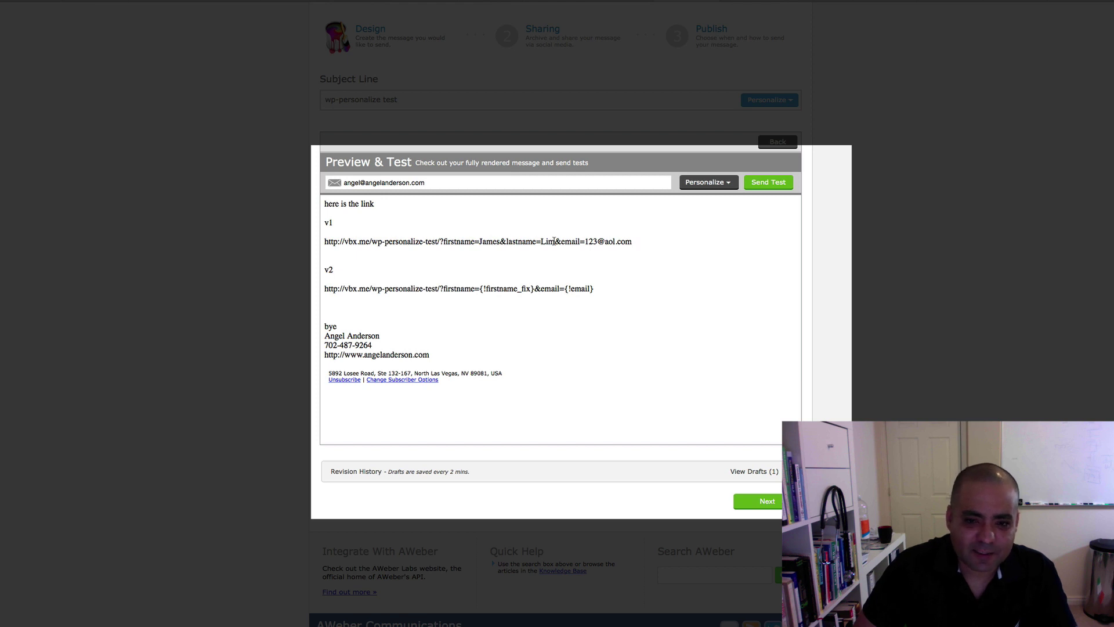
Step: Select the full v1 preview link, highlighting its first and last name values, and return to WordPress
left_click_drag(633, 241, 325, 239)
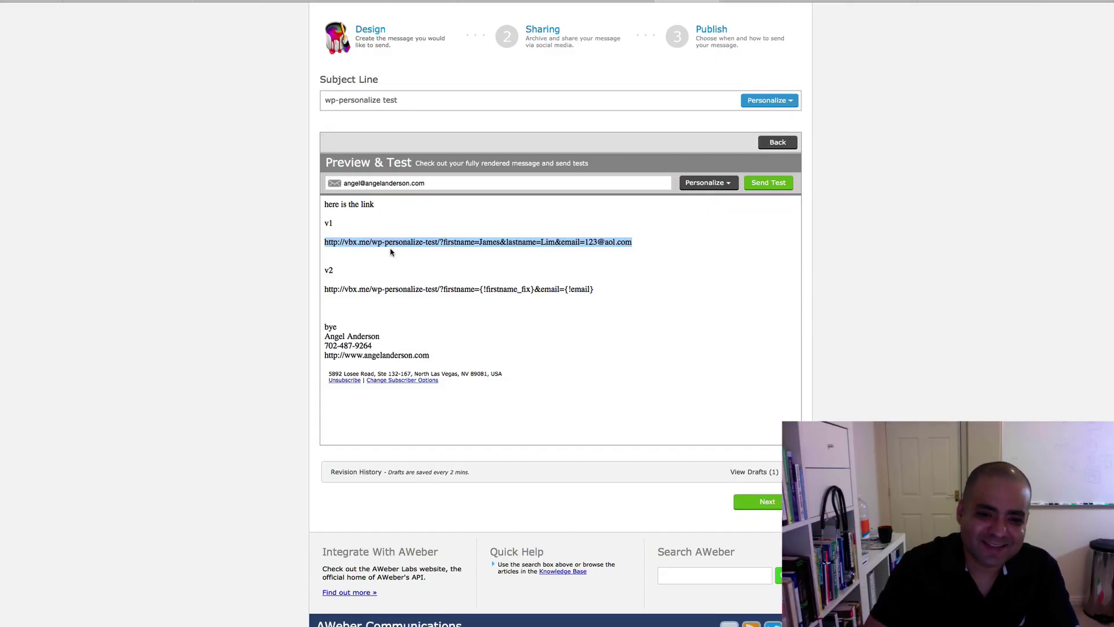
left_click(521, 250)
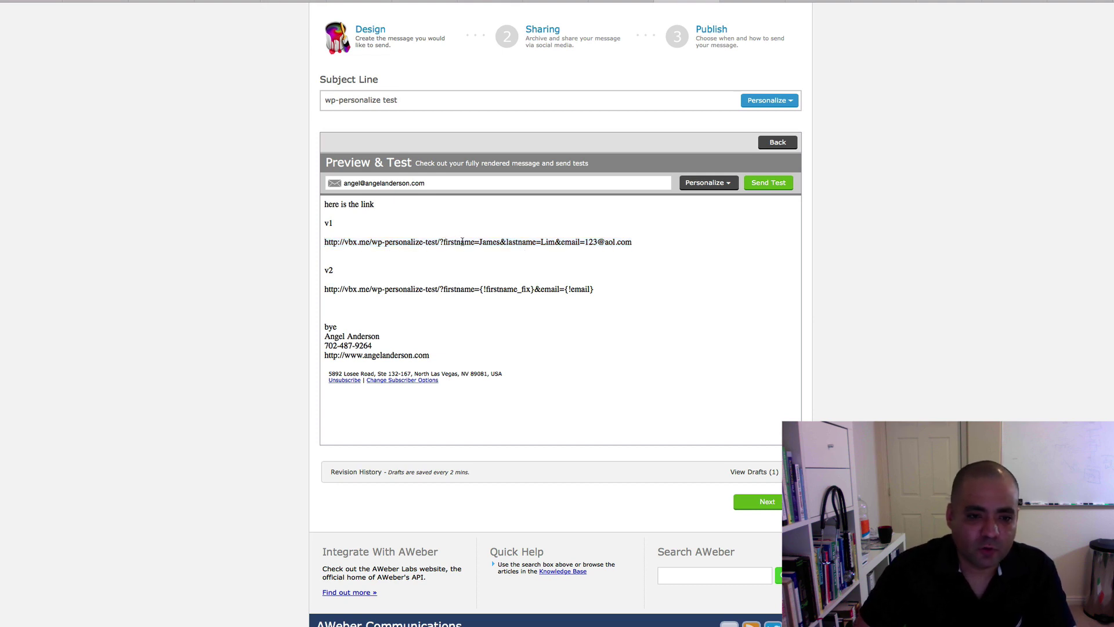
left_click_drag(480, 240, 495, 240)
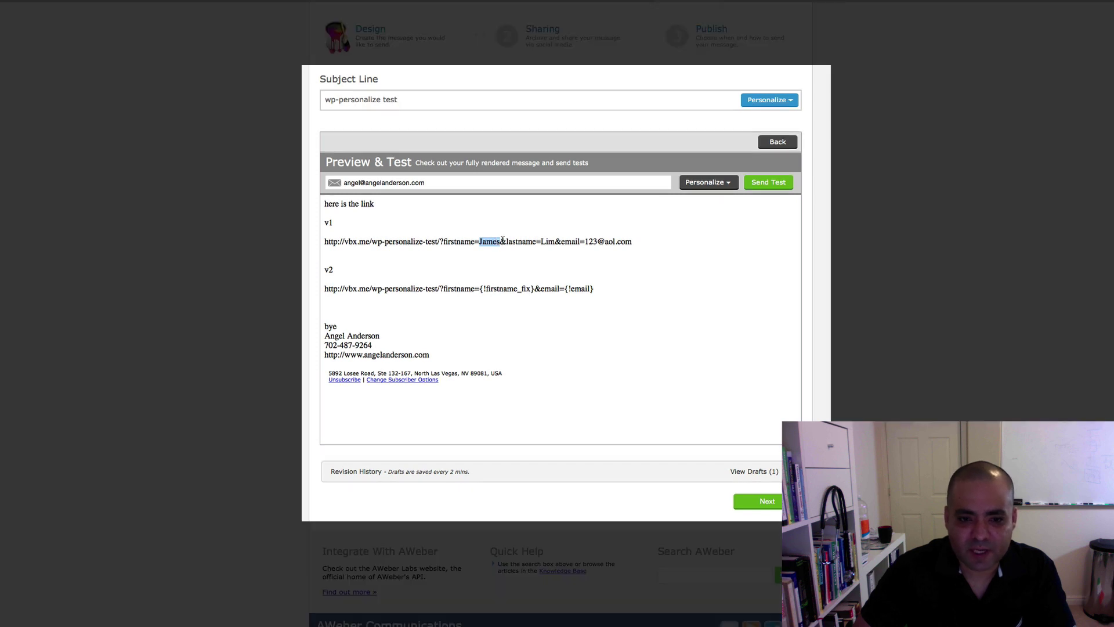
left_click_drag(541, 241, 557, 241)
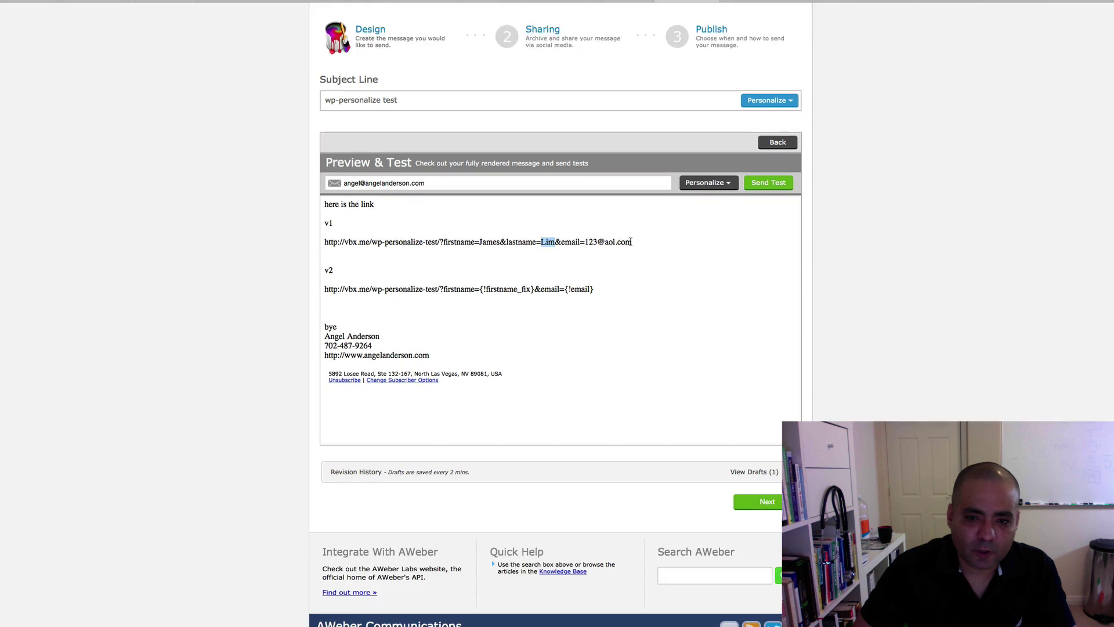
left_click_drag(632, 241, 327, 238)
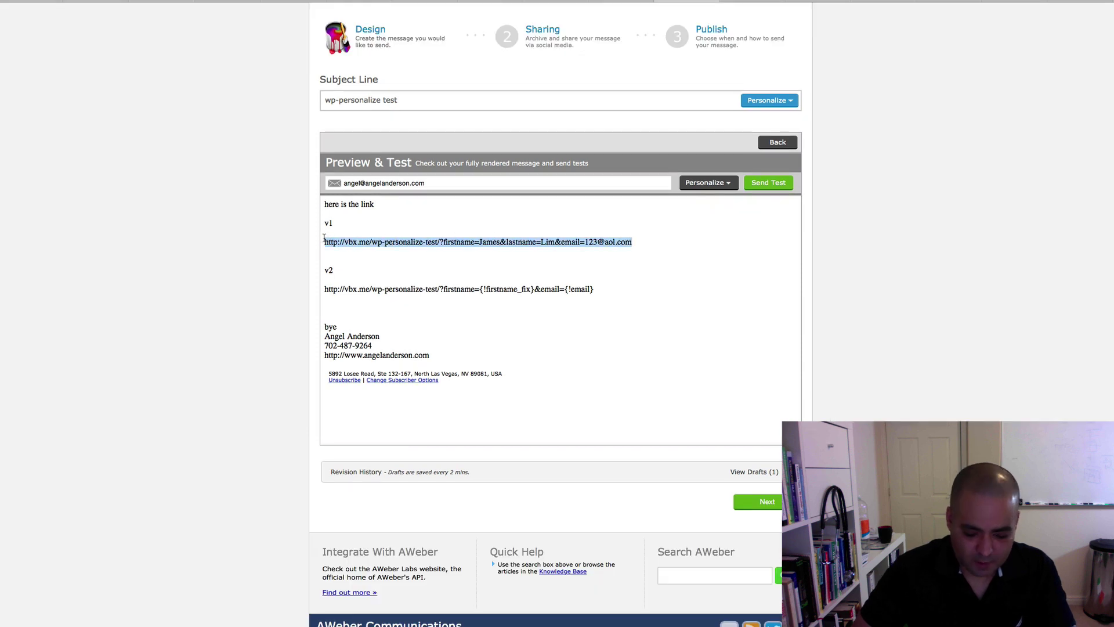
left_click(729, 3)
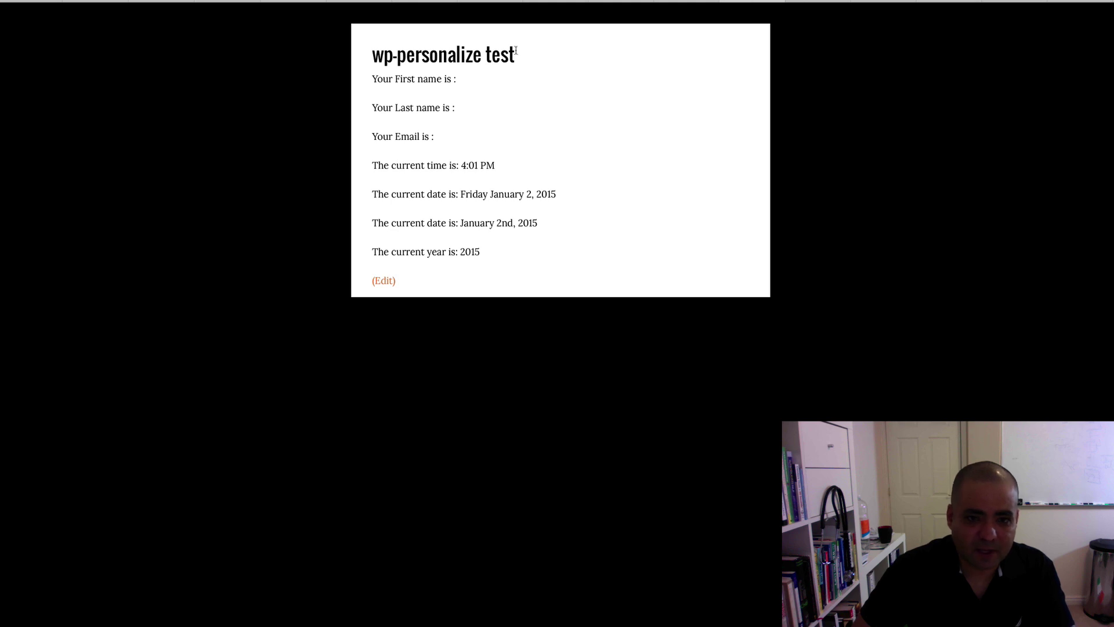
Step: Load the test page from the v1 link so its name and email lines fill in
left_click_drag(388, 78, 460, 80)
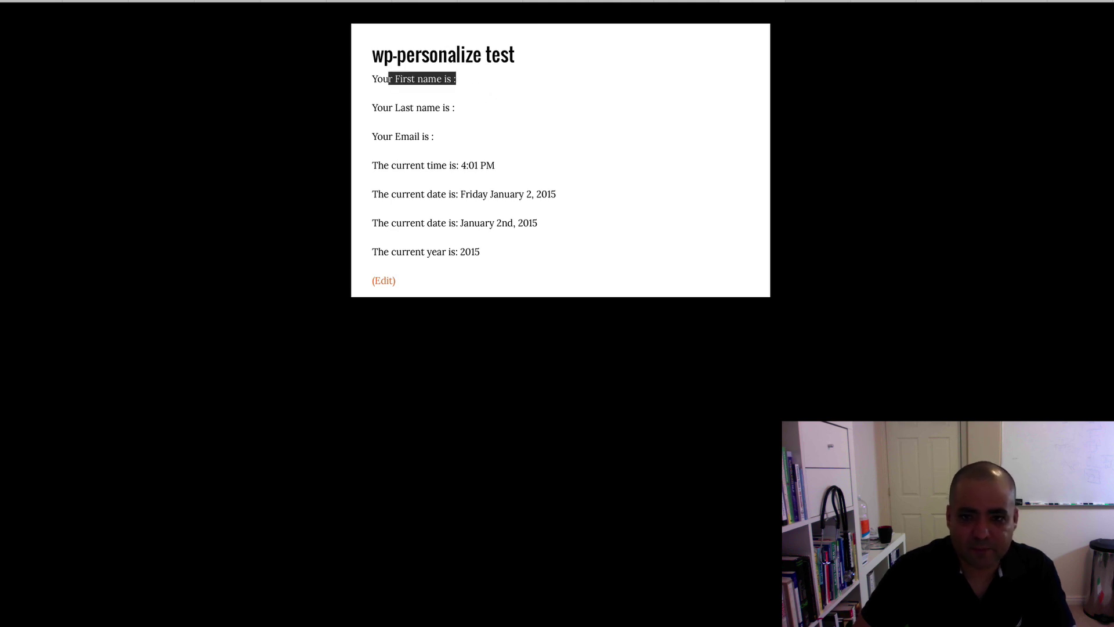
key("super+l")
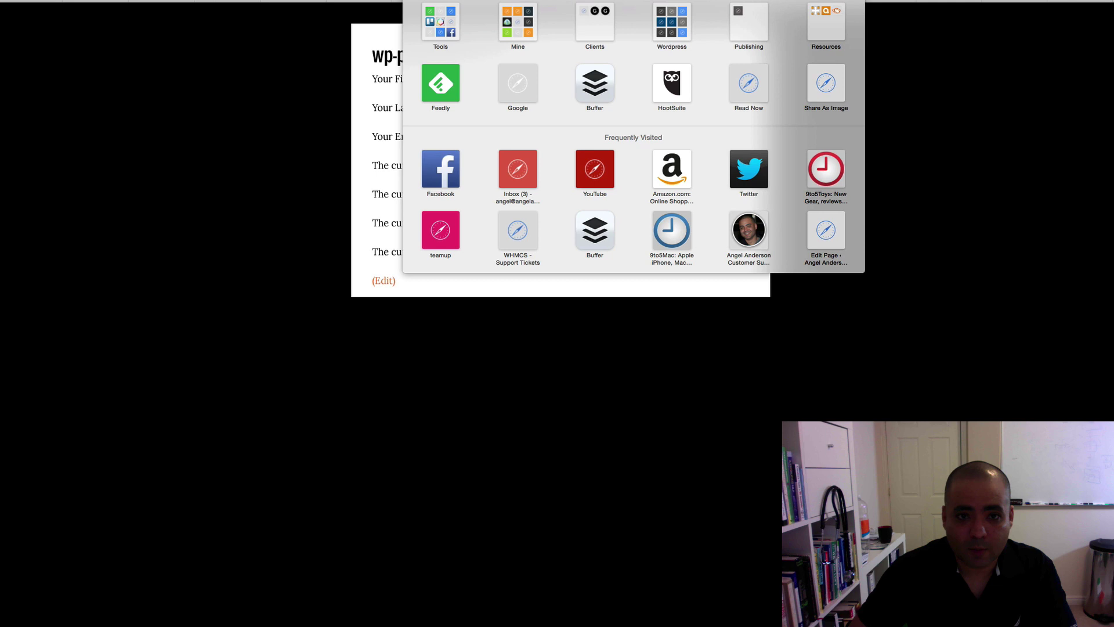
key("Return")
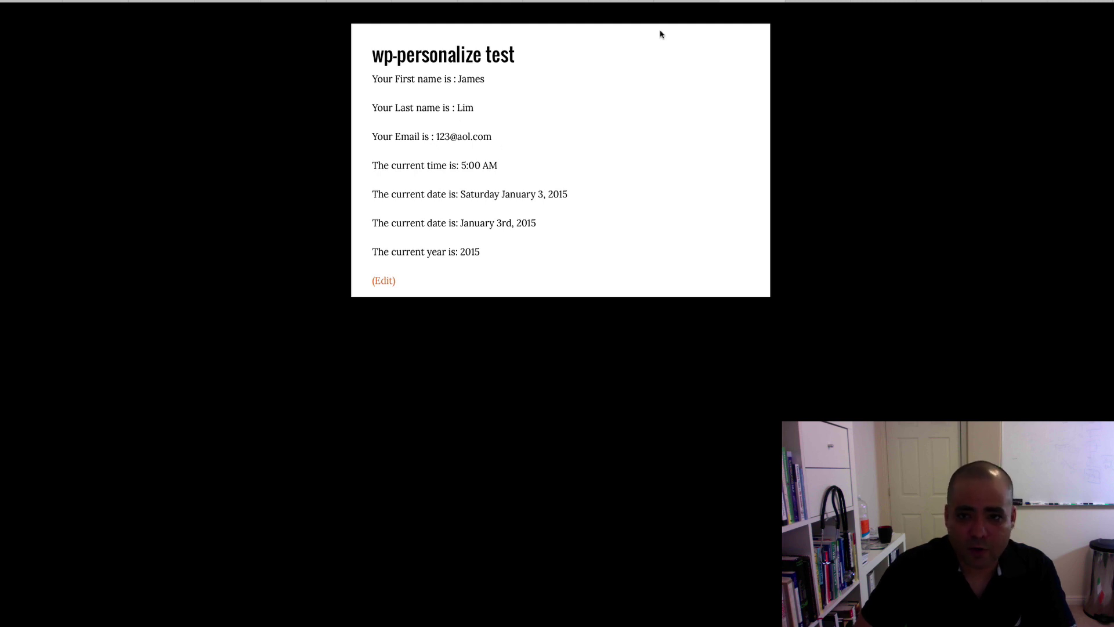
left_click(688, 1)
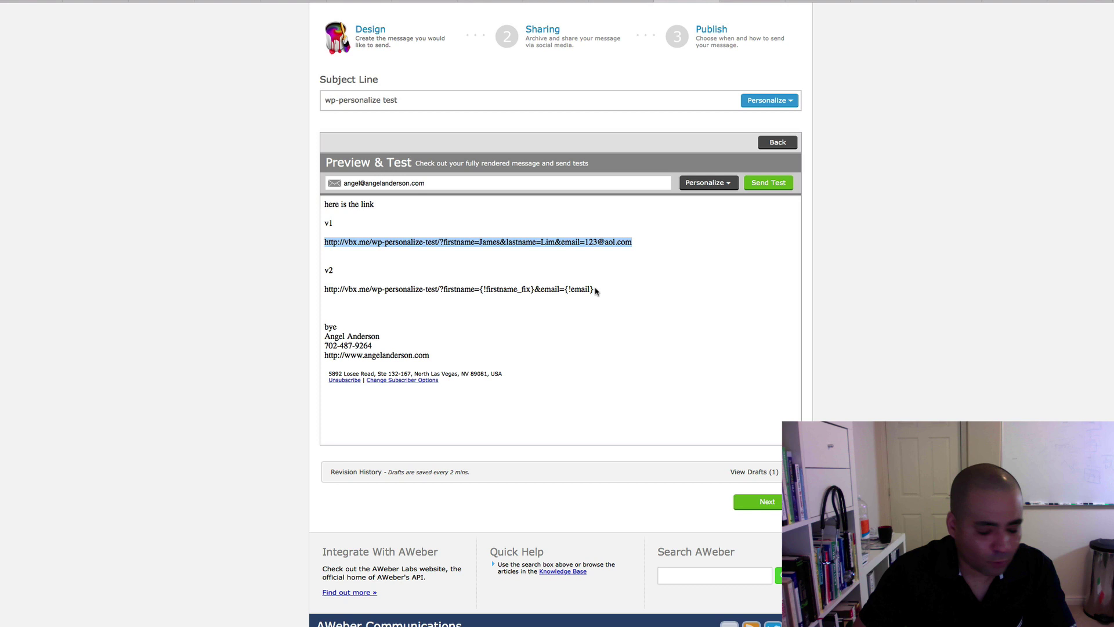
left_click(488, 240)
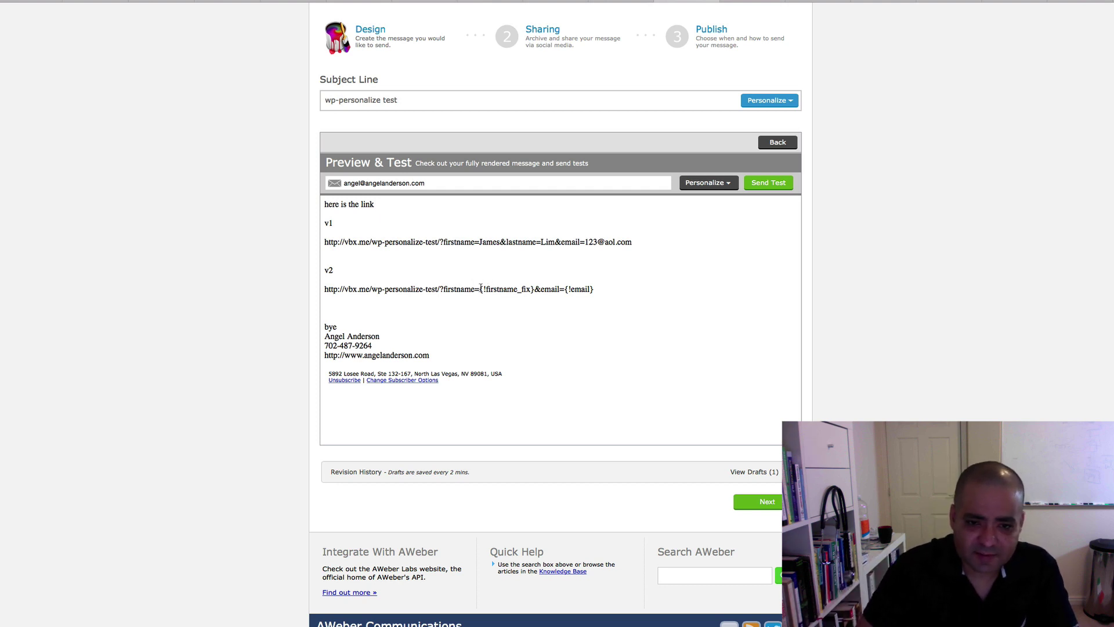
left_click_drag(480, 288, 528, 288)
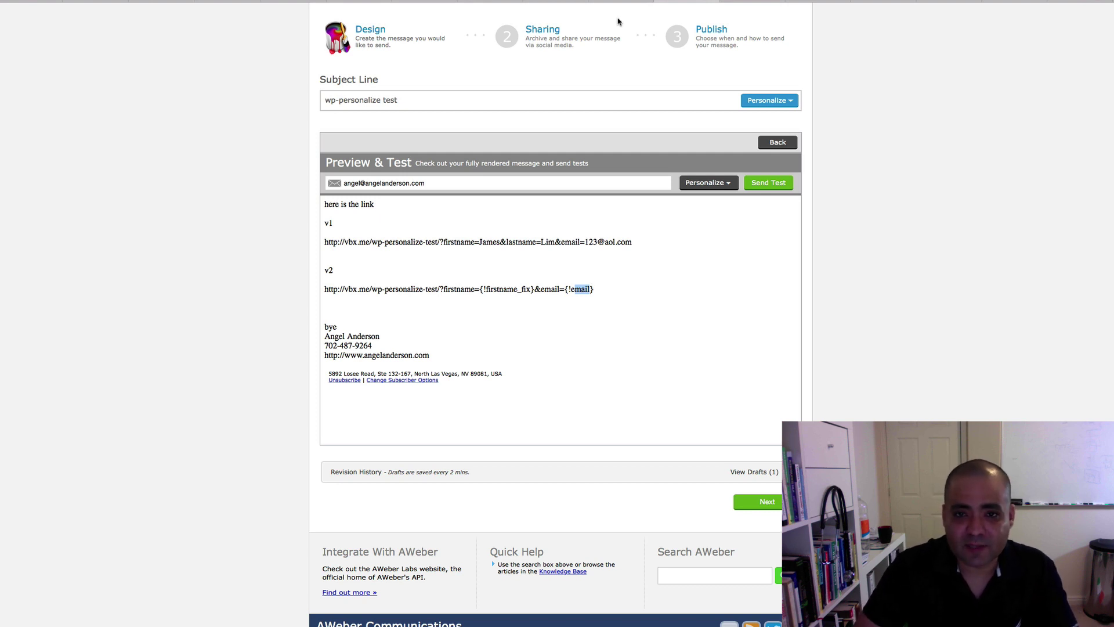
Step: Highlight the {!email} placeholder in the v2 link, then view the delivered test email in Gmail
left_click(634, 2)
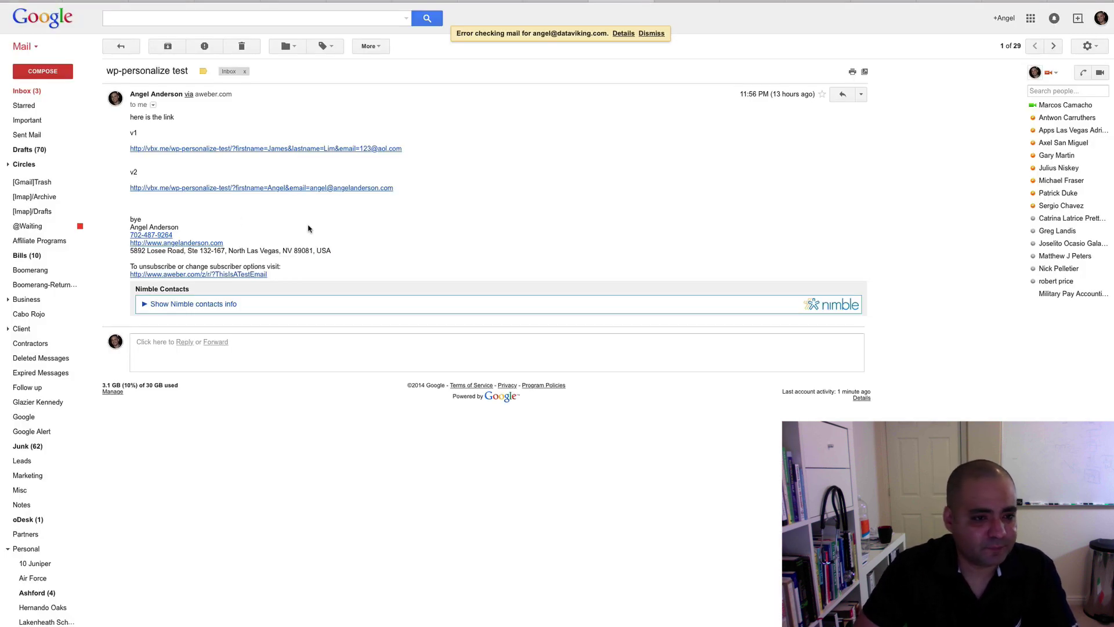
left_click(671, 2)
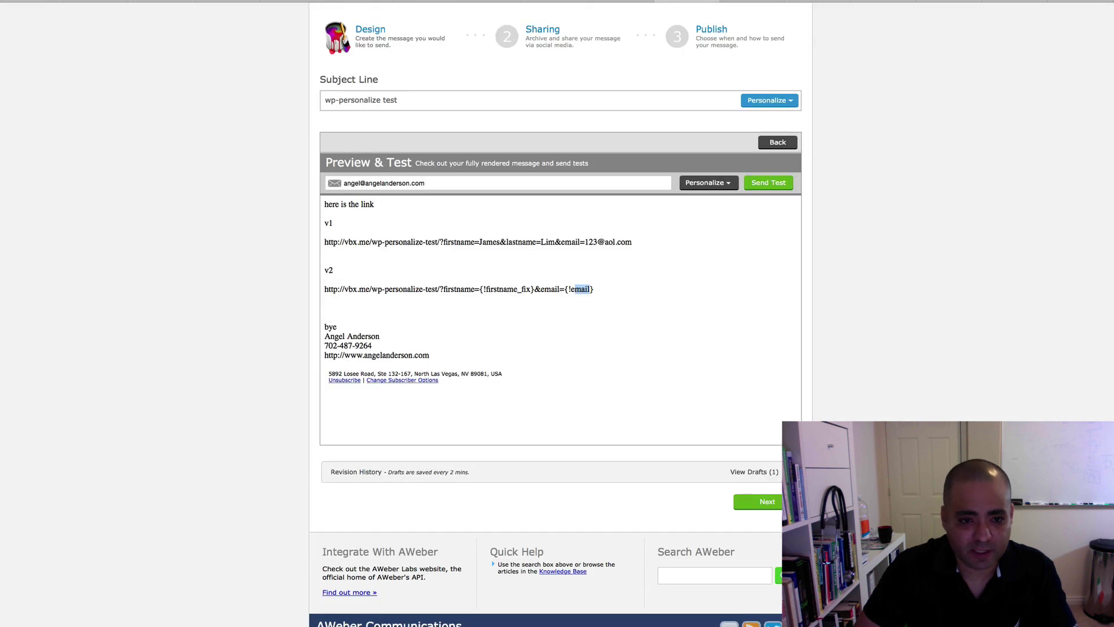
left_click(642, 1)
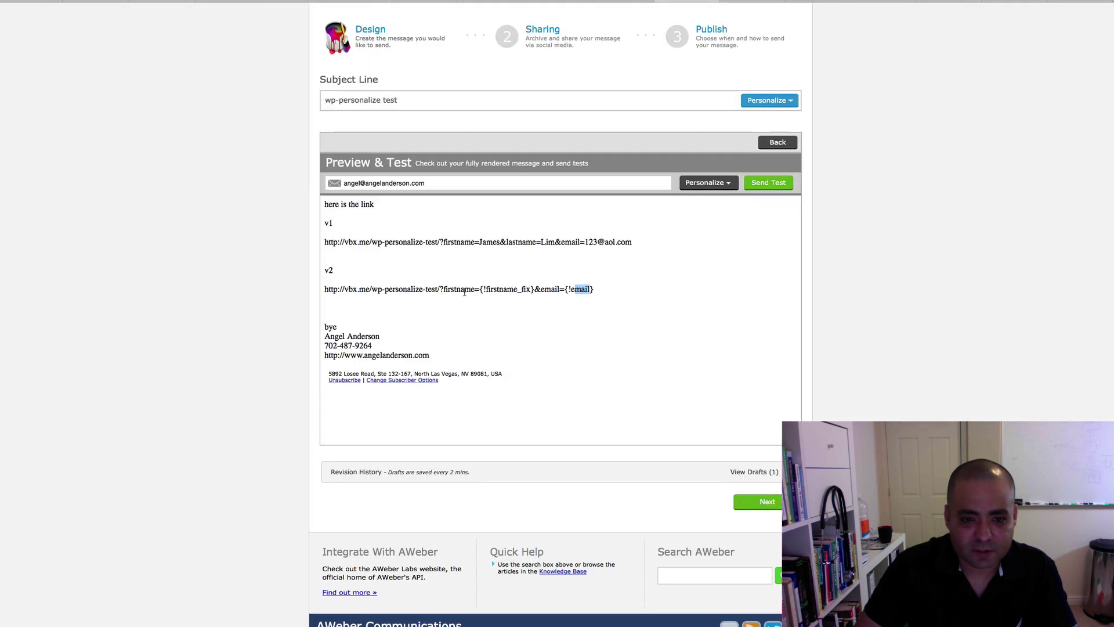
left_click(508, 290)
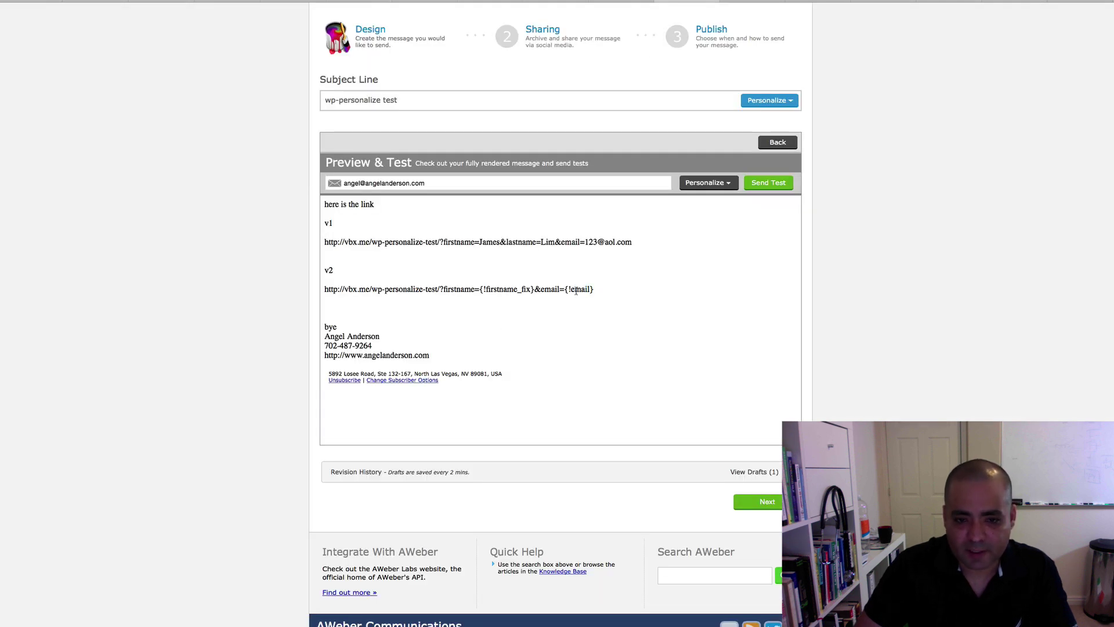
left_click_drag(597, 291, 484, 290)
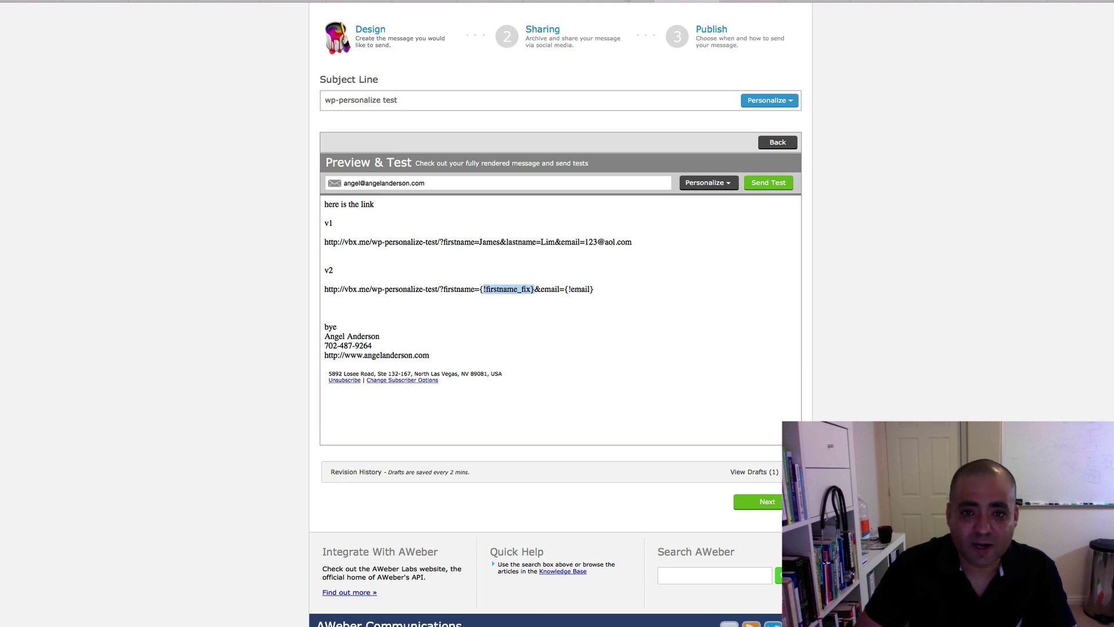
left_click(628, 2)
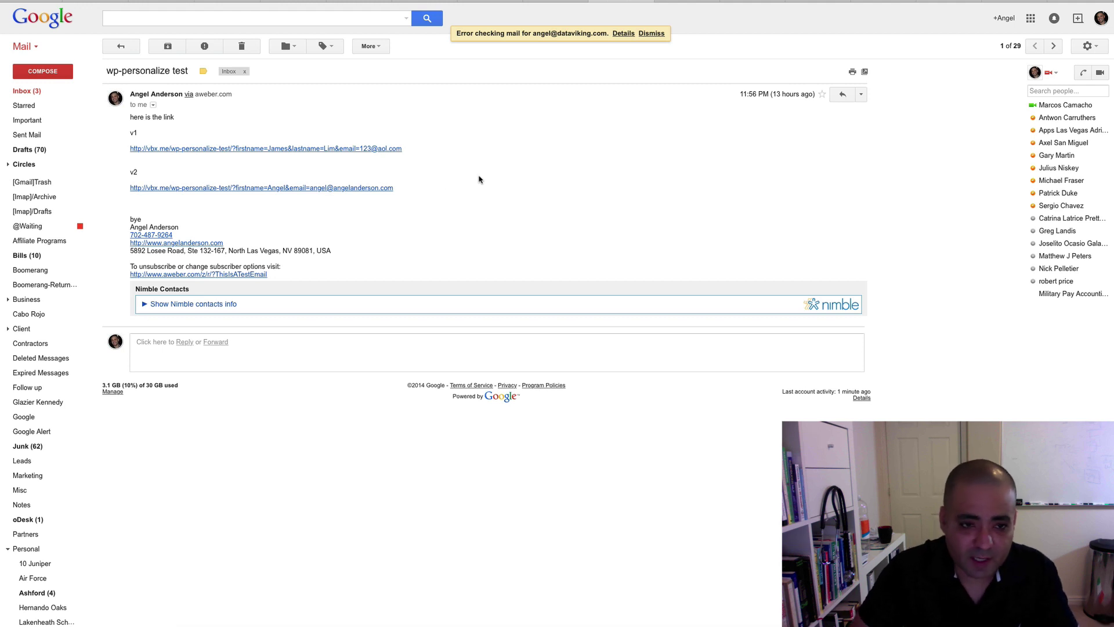
Step: Open the email's v2 link and highlight the filled-in email value on the test page
left_click(354, 191)
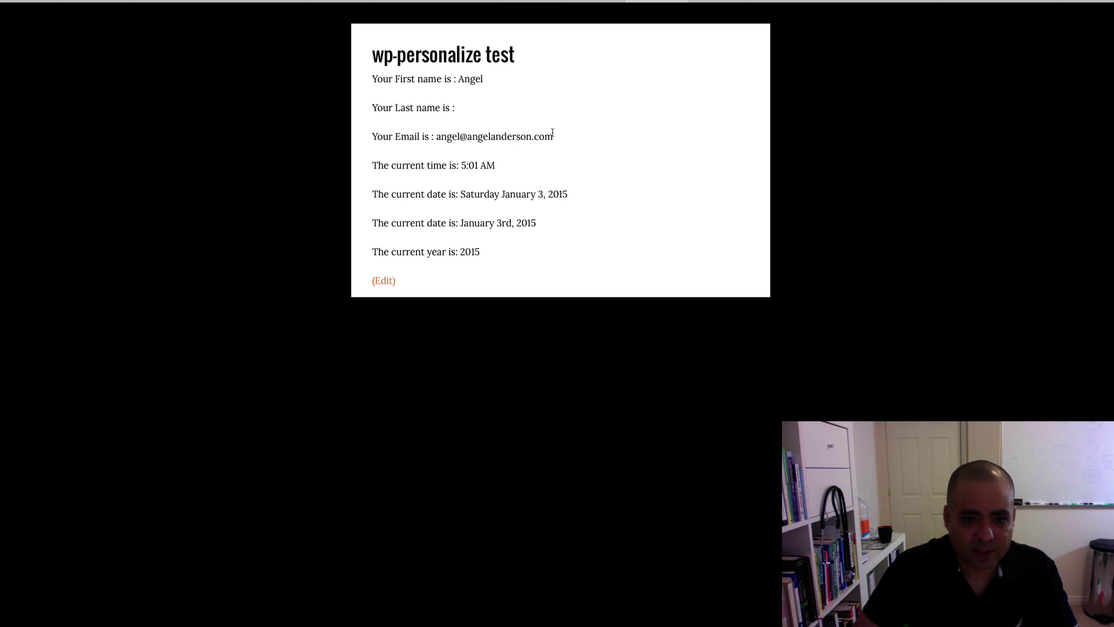
left_click_drag(552, 135, 426, 137)
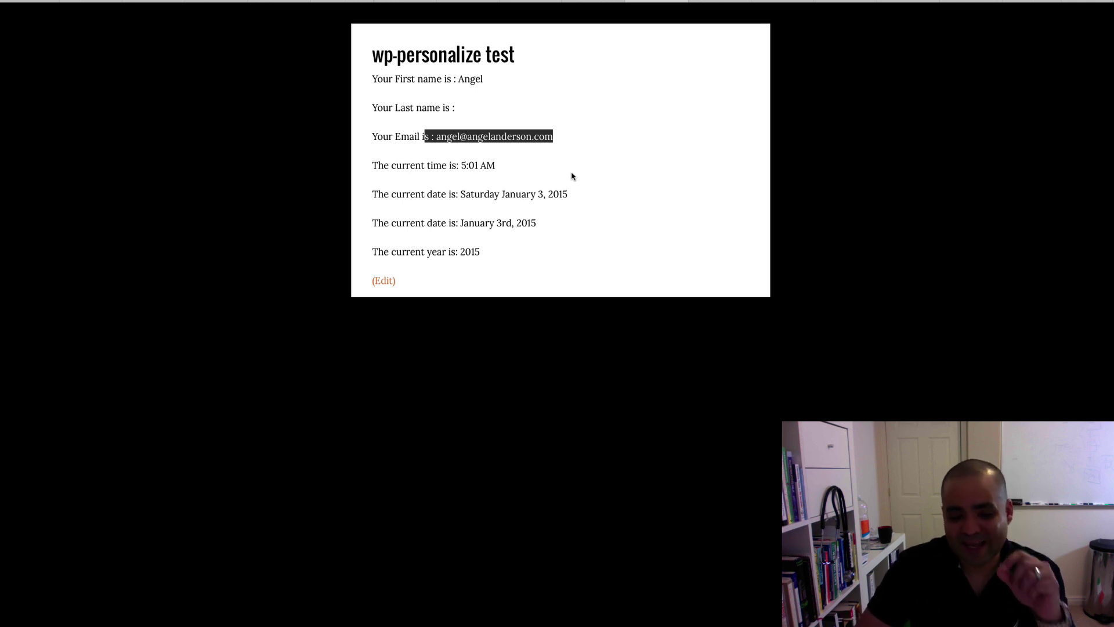
left_click(852, 1)
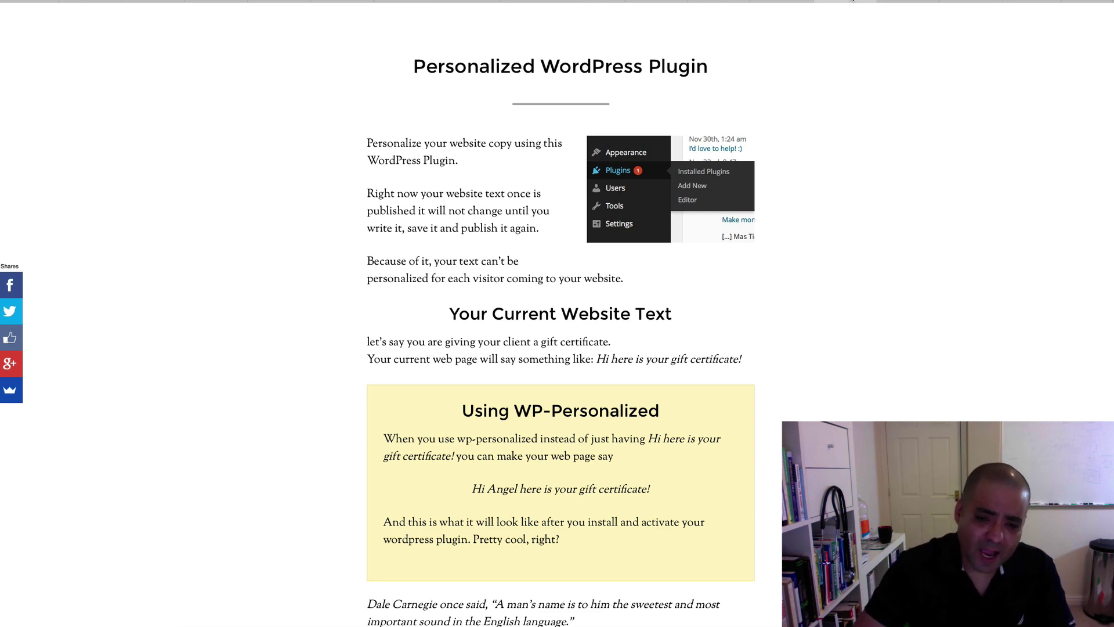
Step: Scroll around the sales page's personalized gift-certificate greeting example
scroll(779, 364, "down", 3)
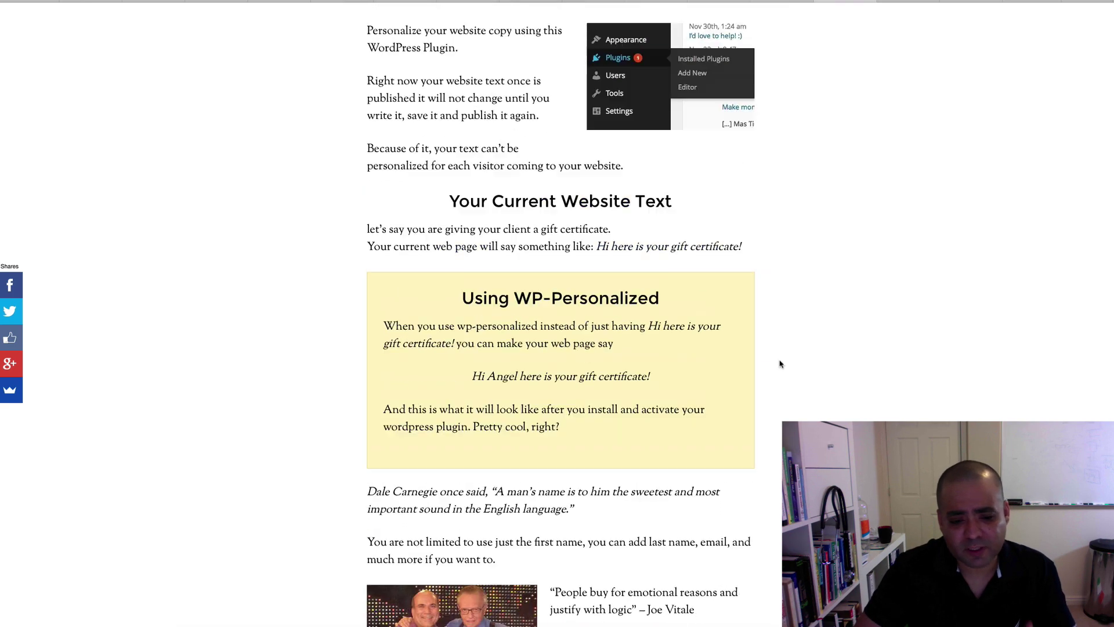
scroll(780, 364, "up", 3)
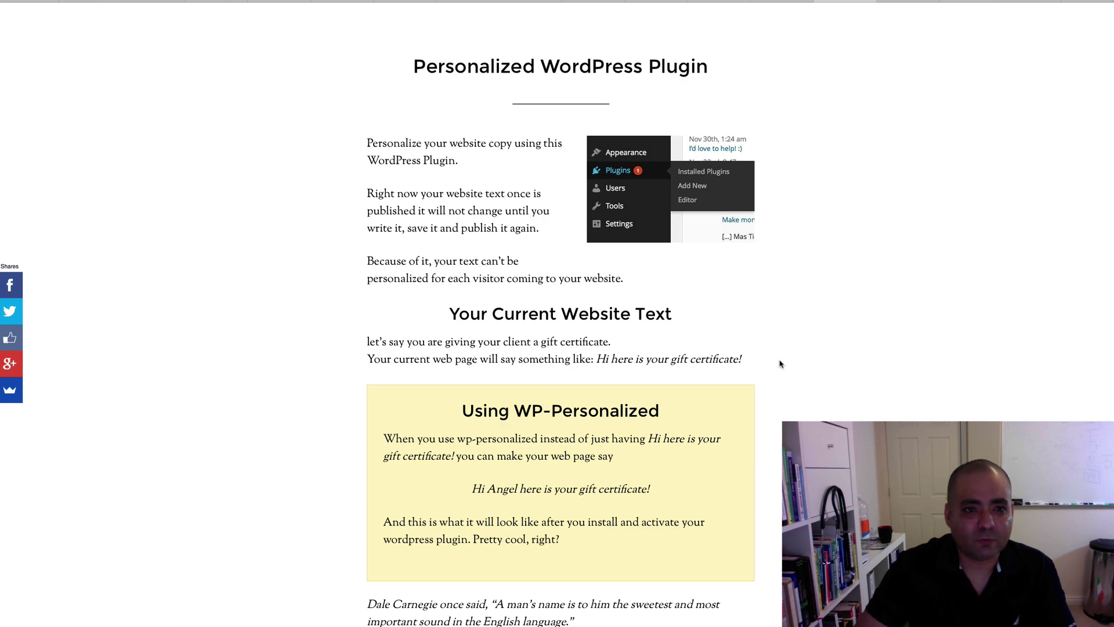
Step: Scroll through the WP Personalized Member Page's downloads, bonuses and resources, then go back to the sales page
left_click(356, 2)
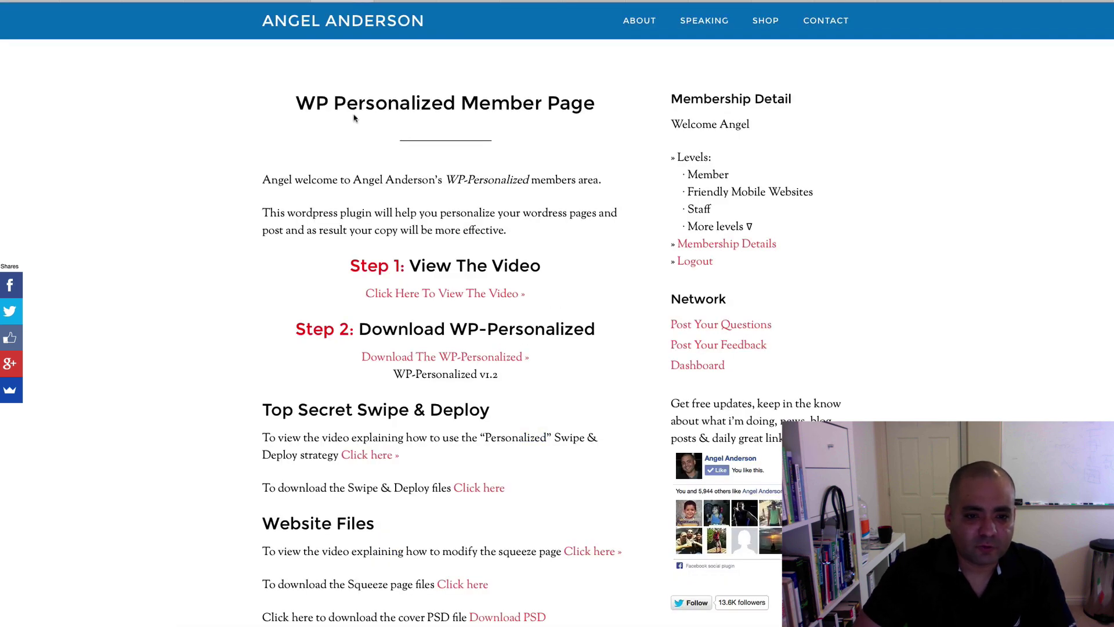
scroll(353, 294, "down", 1)
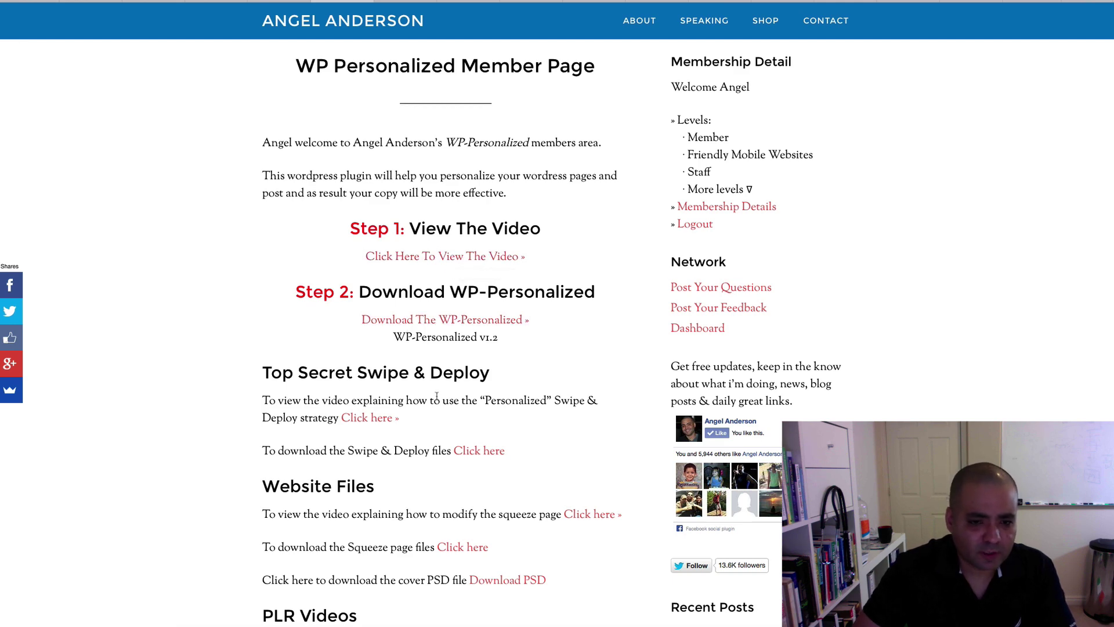
scroll(436, 397, "down", 2)
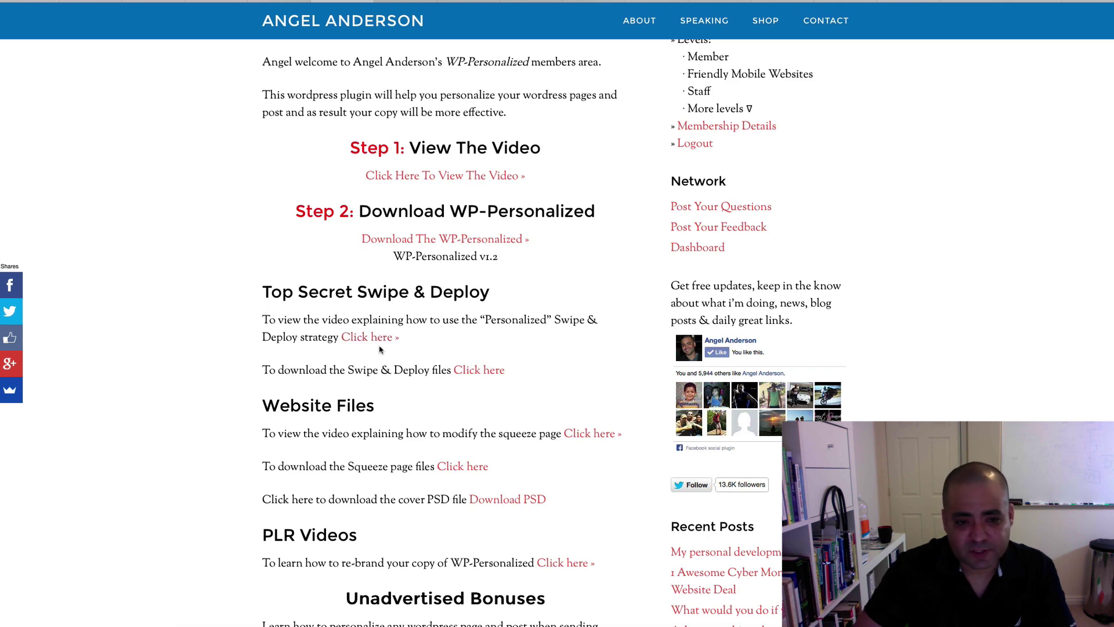
scroll(403, 367, "down", 1)
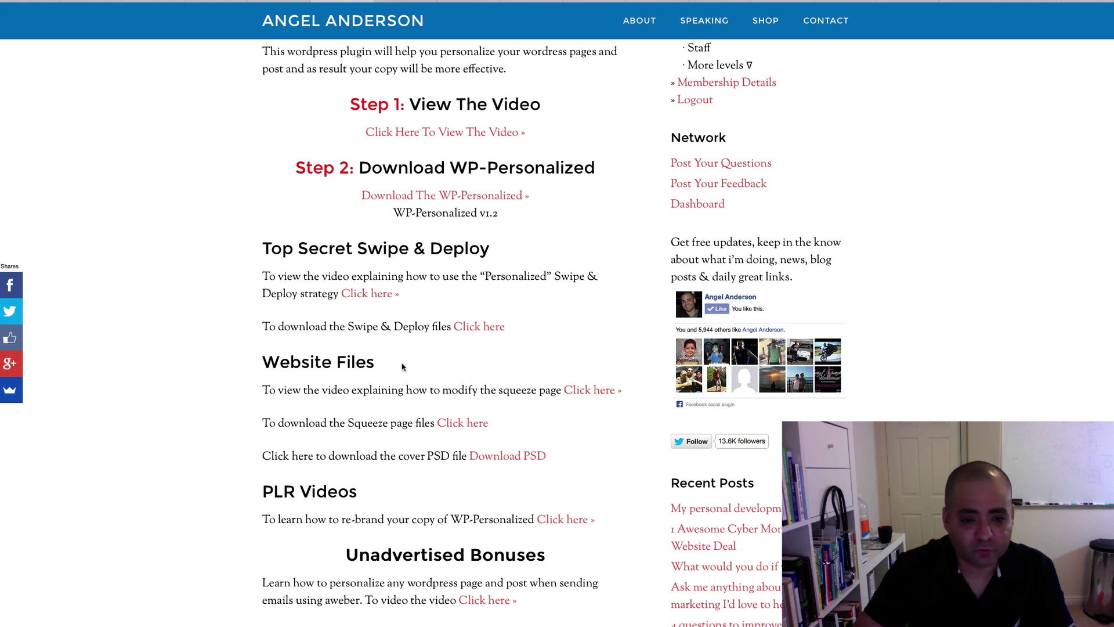
scroll(402, 366, "down", 1)
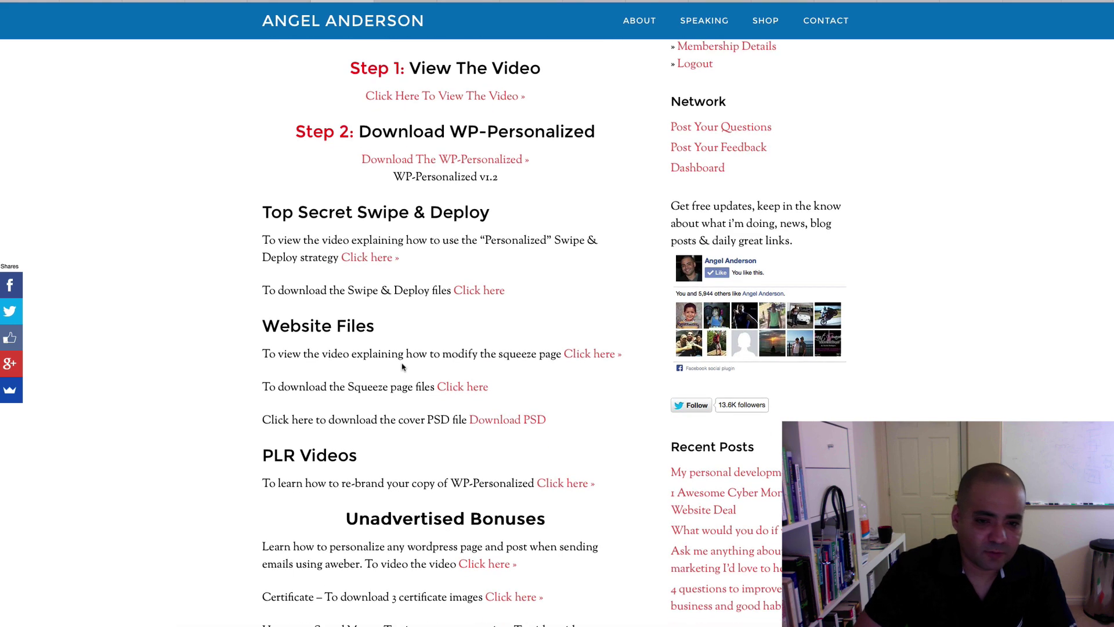
scroll(413, 345, "down", 8)
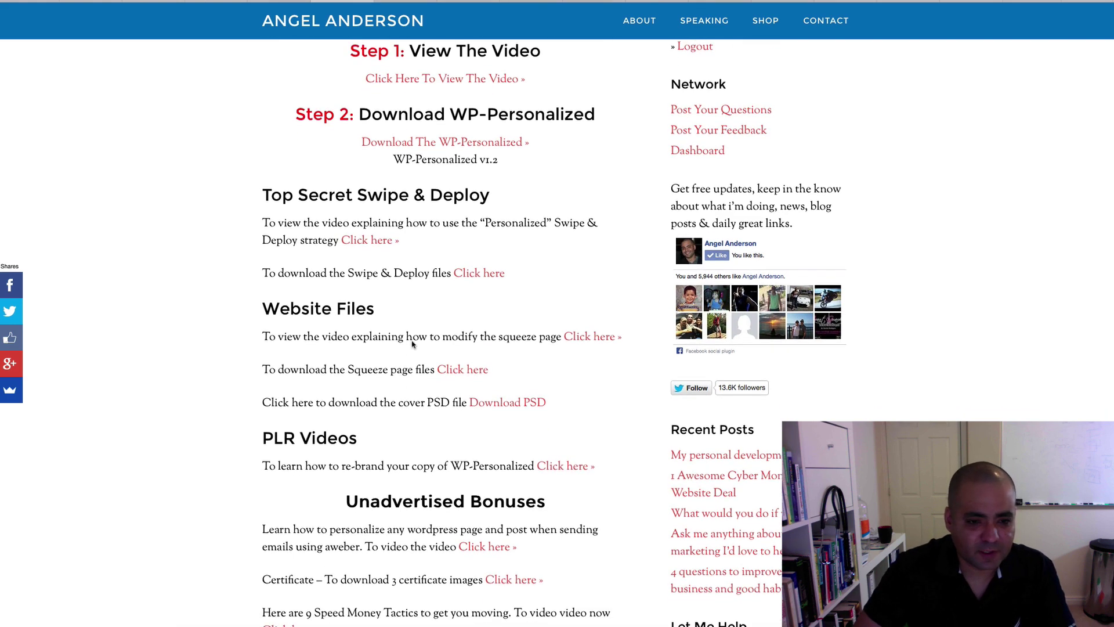
scroll(412, 345, "down", 3)
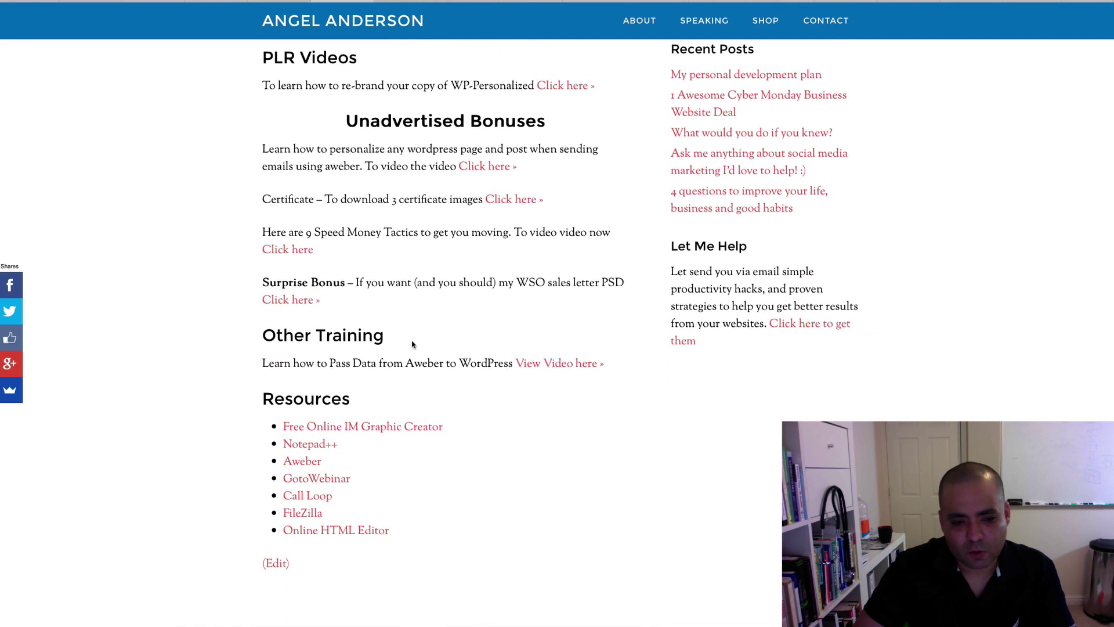
scroll(412, 344, "up", 15)
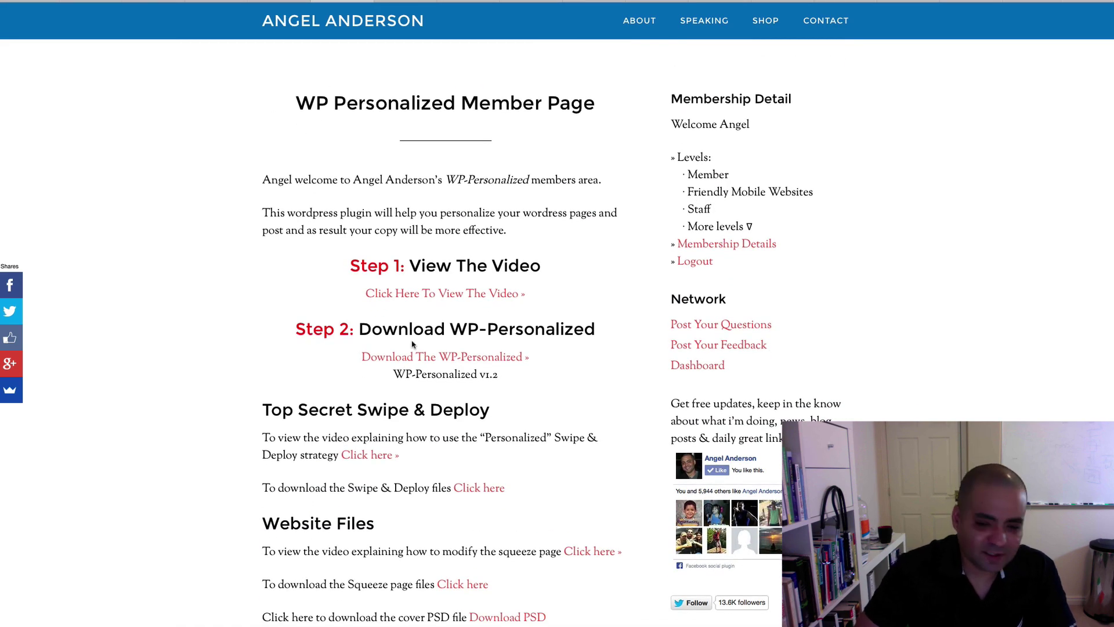
left_click(430, 297)
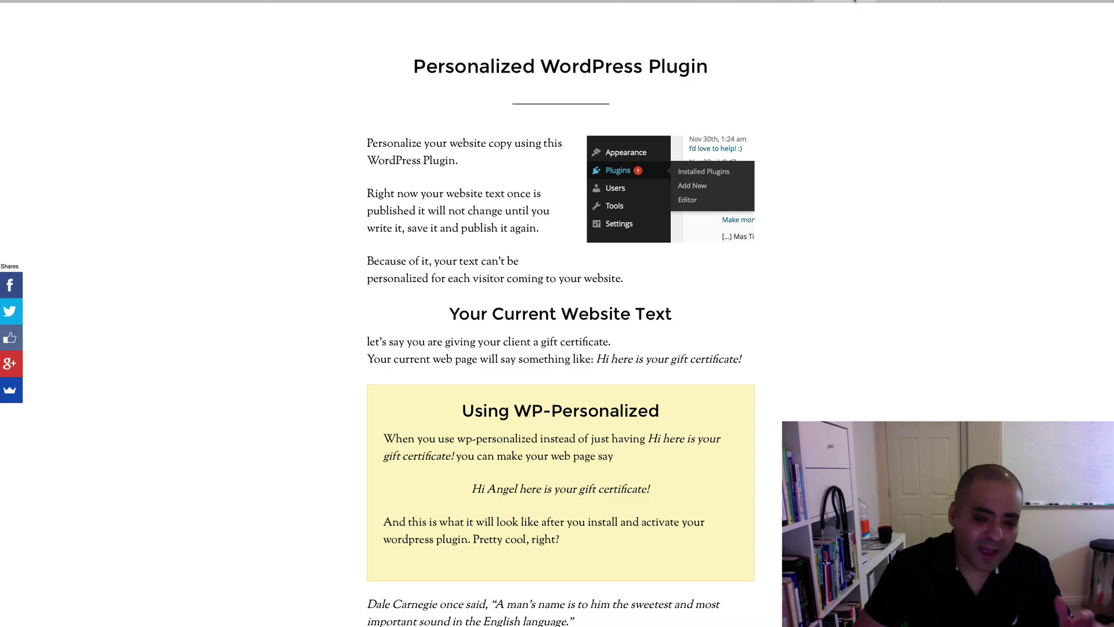